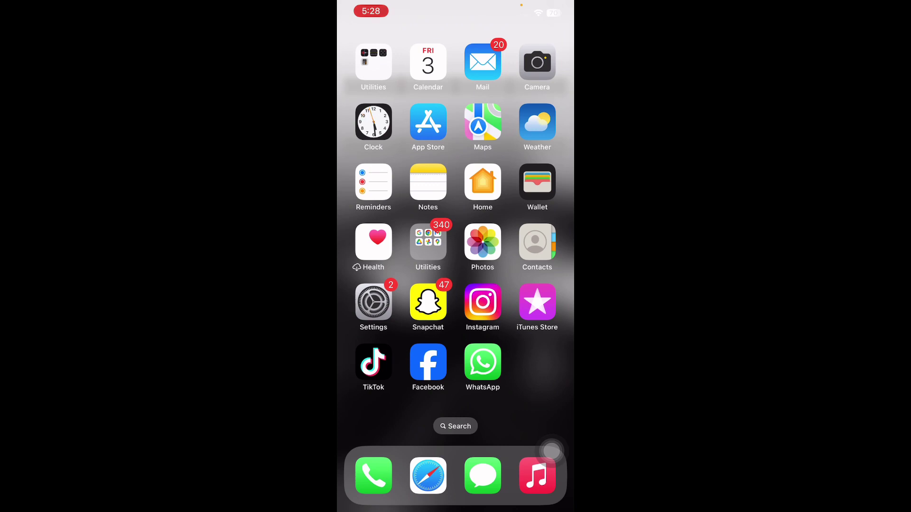
Open the App Switcher and swipe away the Snapchat, Settings and Instagram cards.
{"action": "left_click_drag", "start_coordinate": [455, 509], "coordinate": [455, 285]}
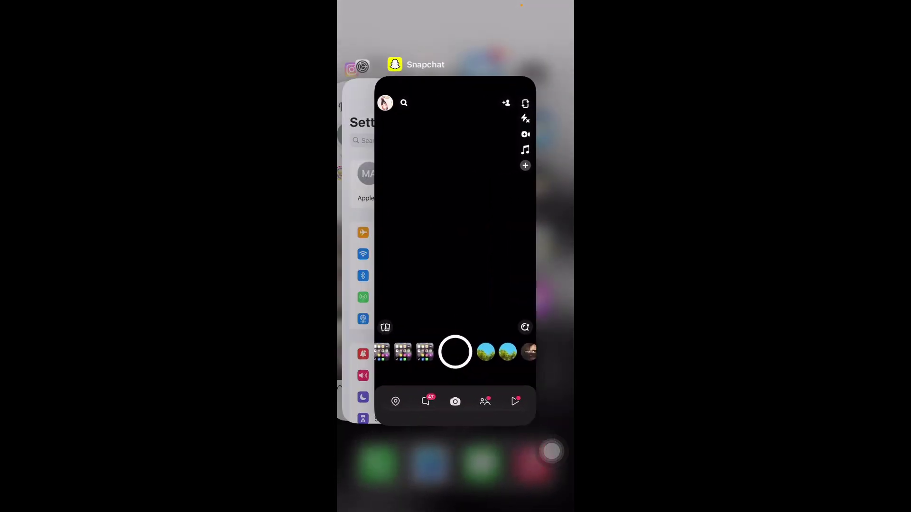
{"action": "left_click_drag", "start_coordinate": [456, 249], "coordinate": [455, 43]}
{"action": "left_click_drag", "start_coordinate": [427, 264], "coordinate": [428, 43]}
{"action": "left_click_drag", "start_coordinate": [456, 263], "coordinate": [456, 43]}
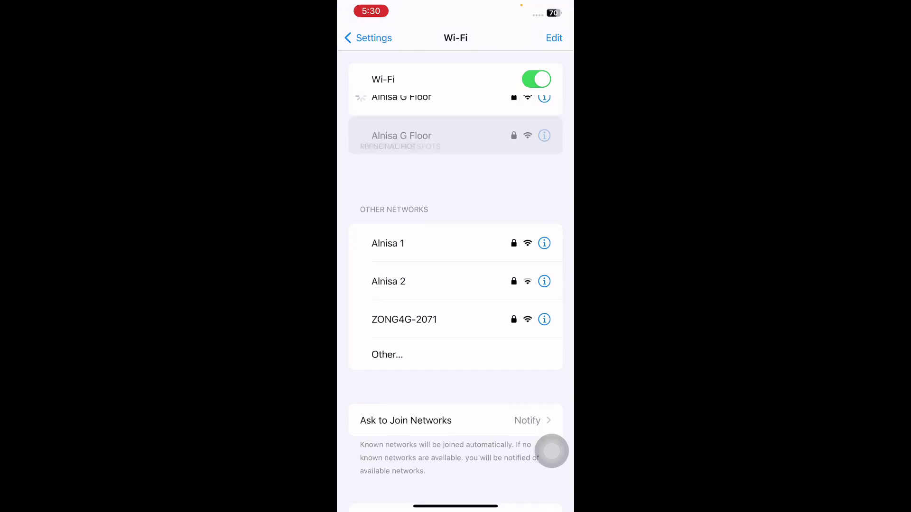
Leave the Wi-Fi networks page and go back to the home screen.
{"action": "left_click_drag", "start_coordinate": [456, 506], "coordinate": [456, 285]}
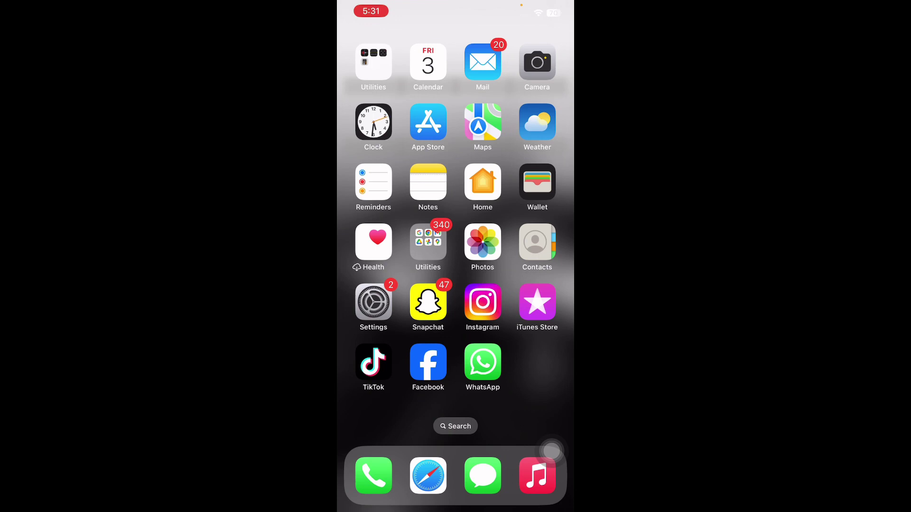
{"action": "left_click_drag", "start_coordinate": [542, 7], "coordinate": [541, 214]}
Open Settings > General > Software Update to see iOS 17.1 blocked by low storage.
{"action": "left_click", "coordinate": [373, 303]}
{"action": "scroll", "coordinate": [455, 285], "scroll_direction": "down", "scroll_amount": 5}
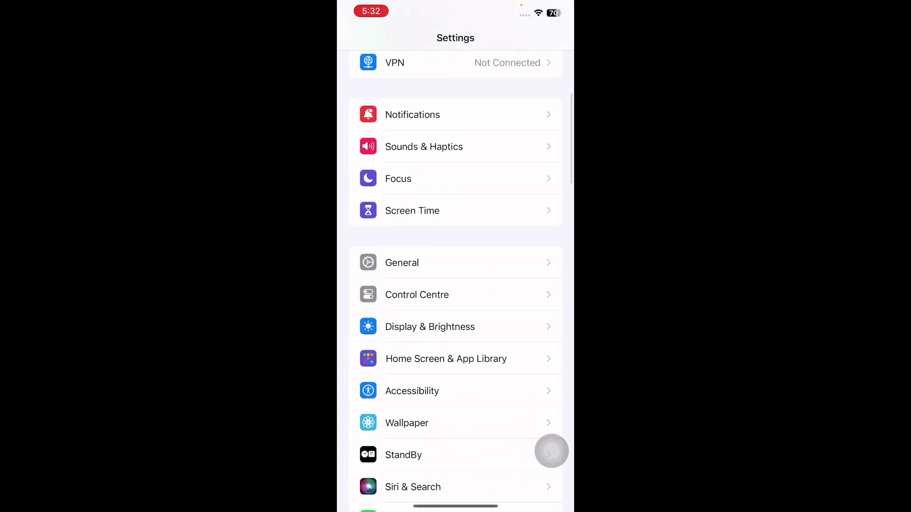
{"action": "left_click", "coordinate": [402, 261]}
{"action": "left_click", "coordinate": [396, 109]}
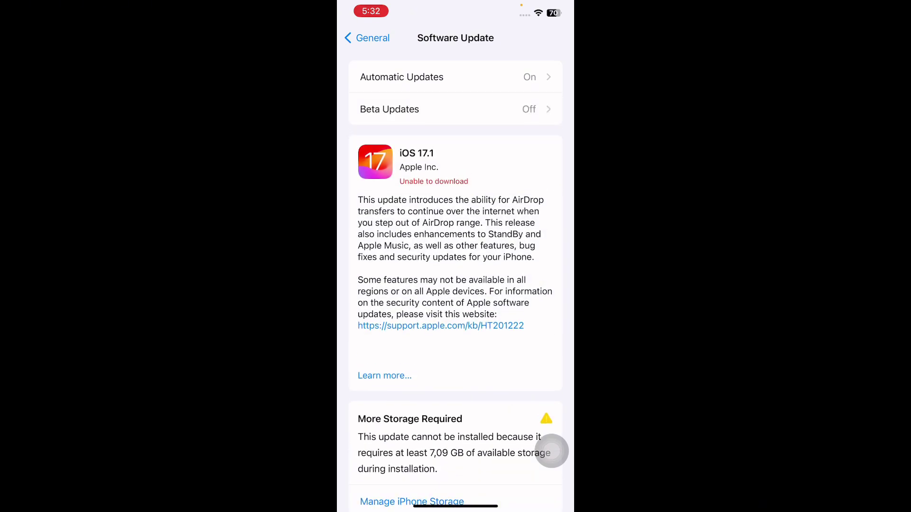
{"action": "scroll", "coordinate": [456, 285], "scroll_direction": "down", "scroll_amount": 1}
{"action": "left_click_drag", "start_coordinate": [456, 506], "coordinate": [456, 285]}
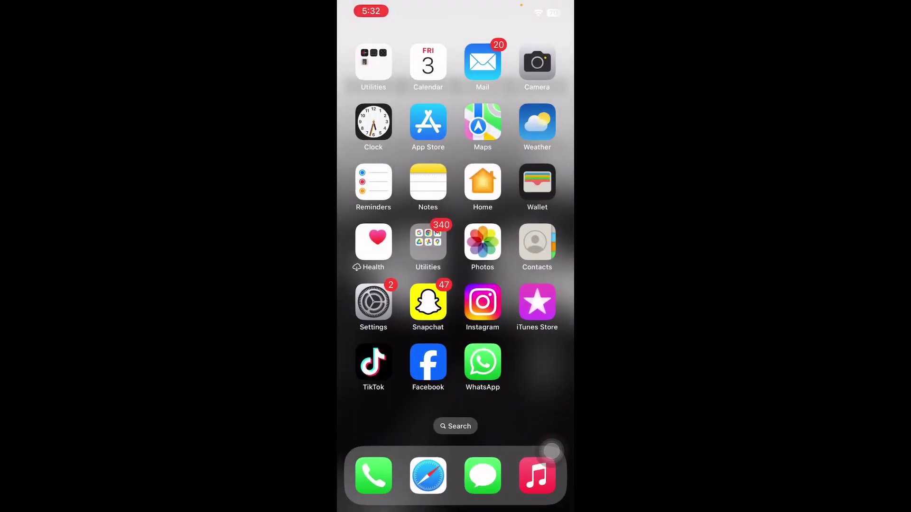